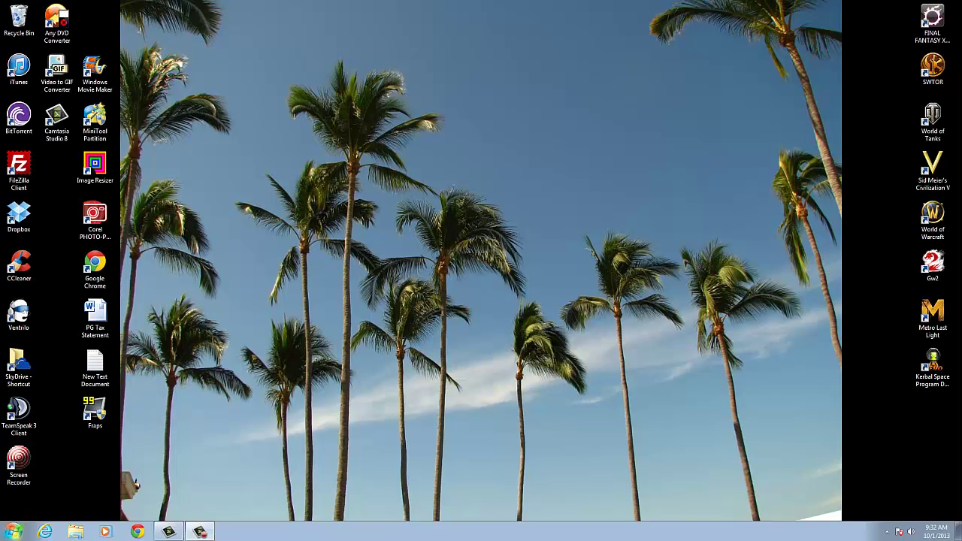
Step: Check the computer's system information from the Start menu's Computer properties, then close it
left_click(12, 532)
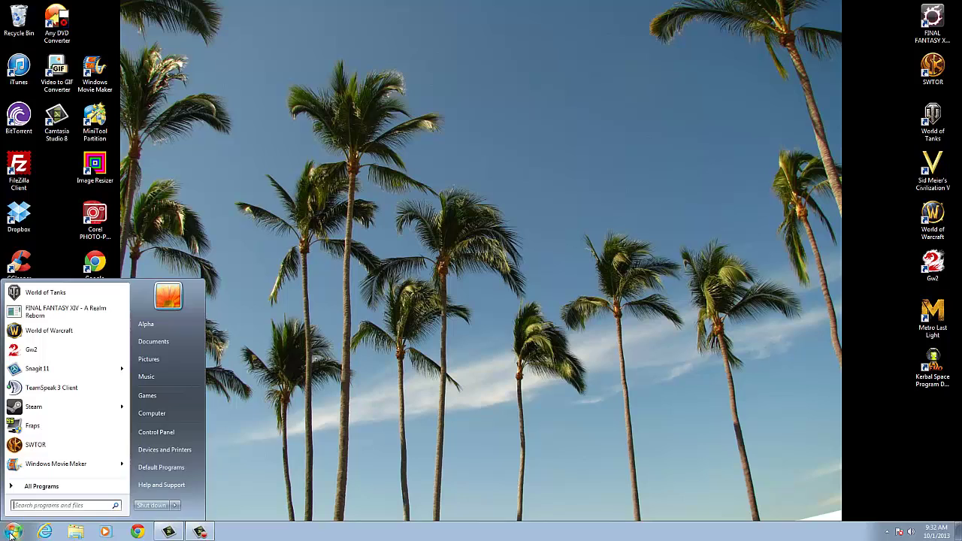
right_click(155, 416)
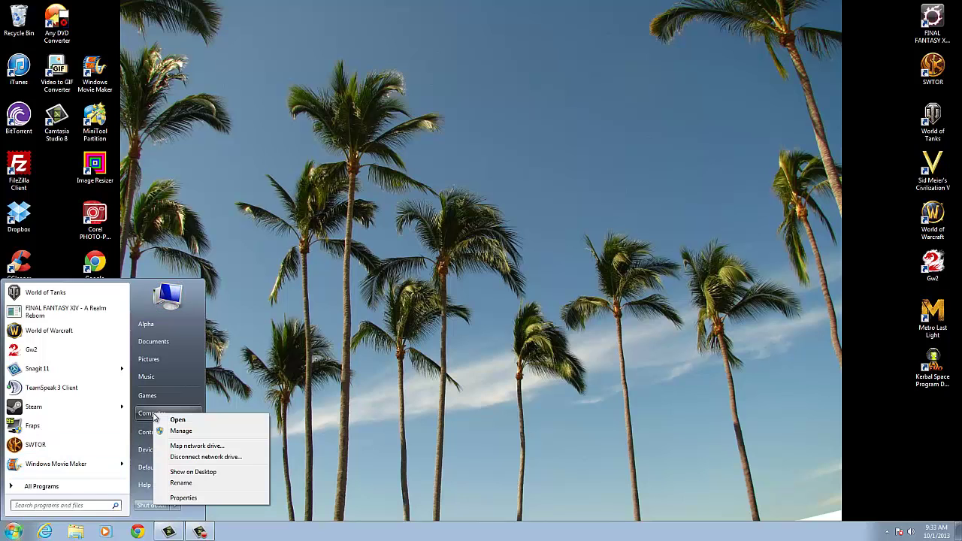
left_click(181, 500)
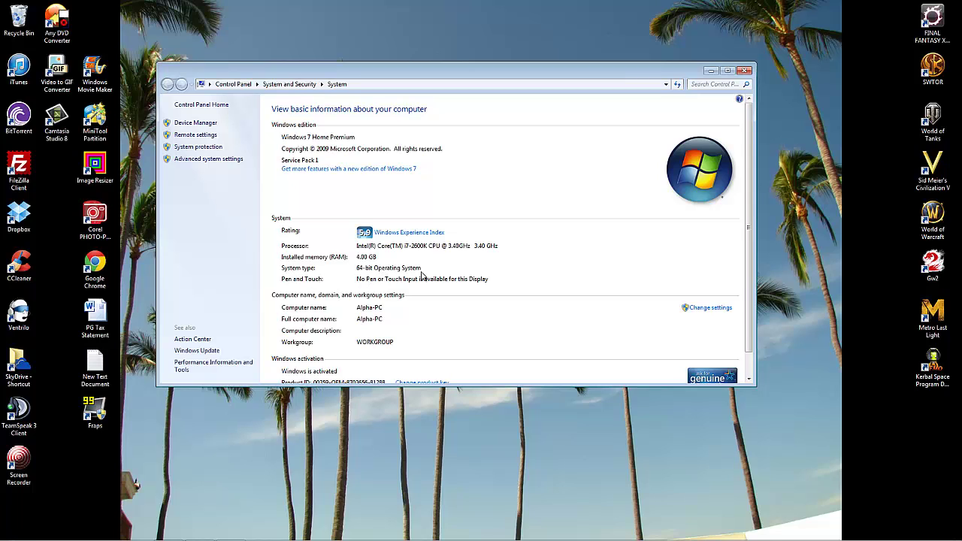
left_click(744, 70)
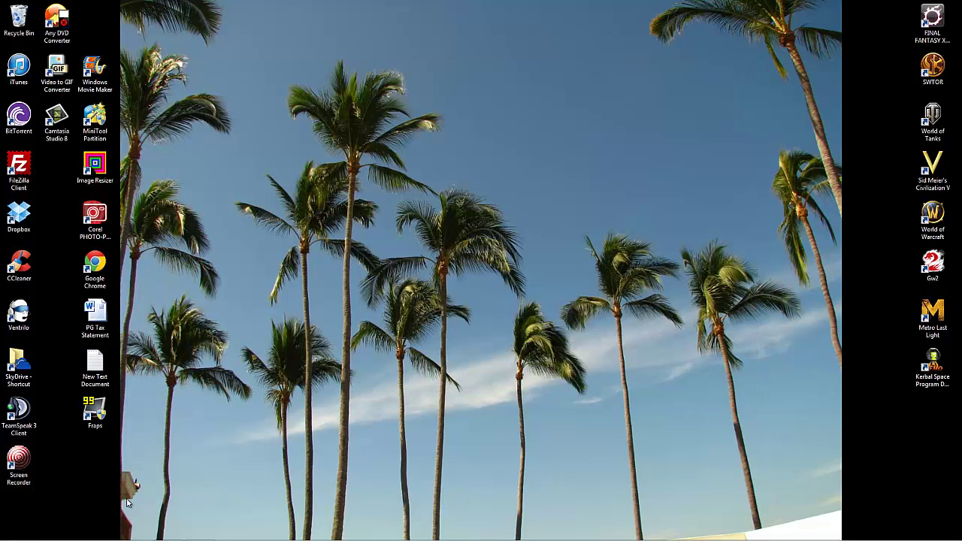
mouse_move(72, 535)
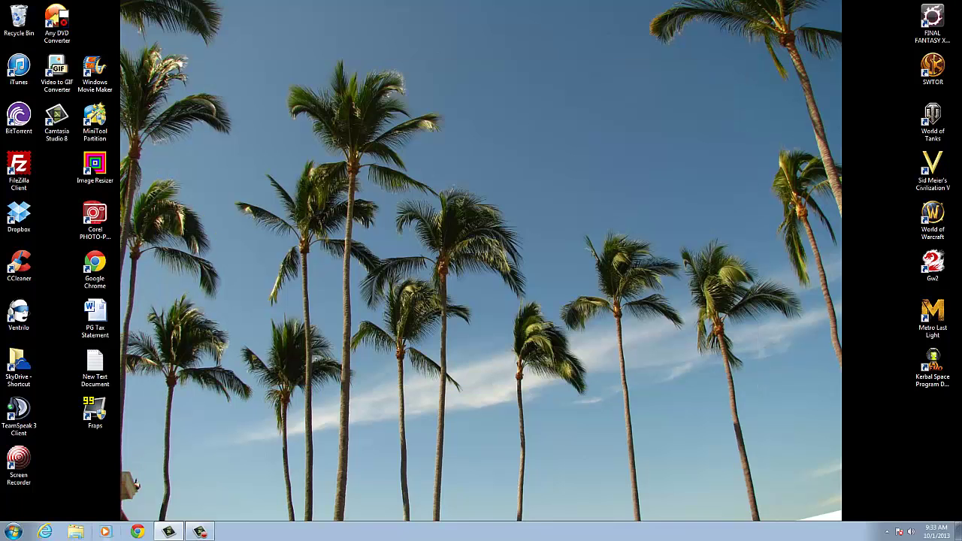
left_click(47, 532)
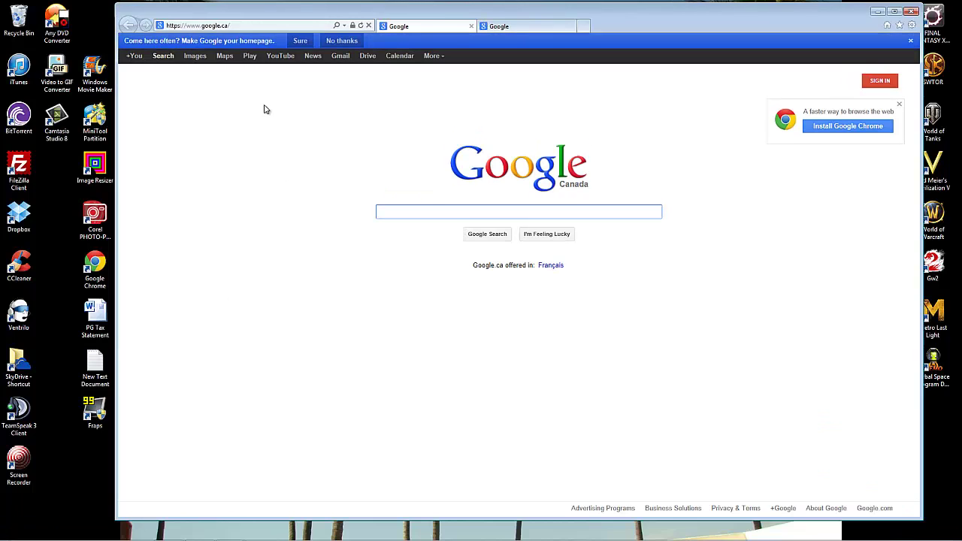
left_click(238, 26)
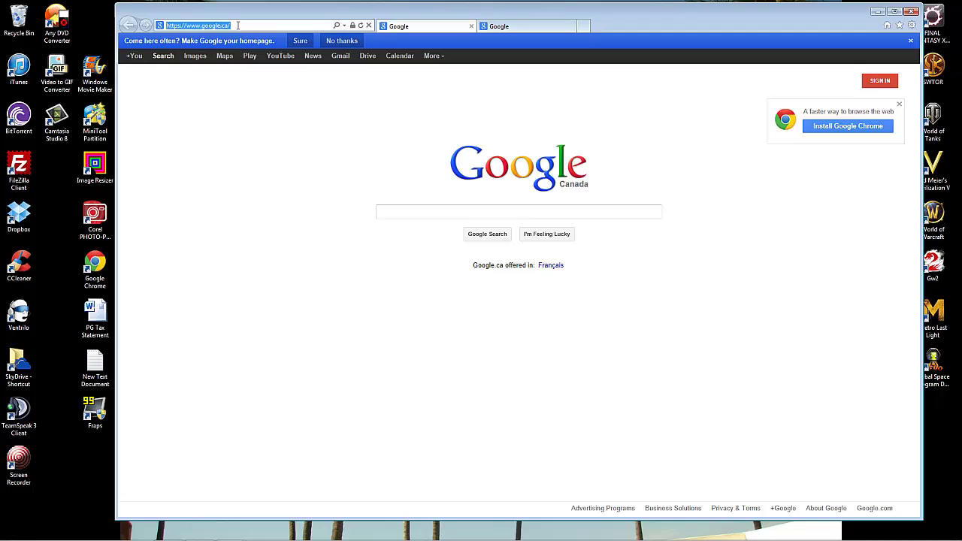
type("www")
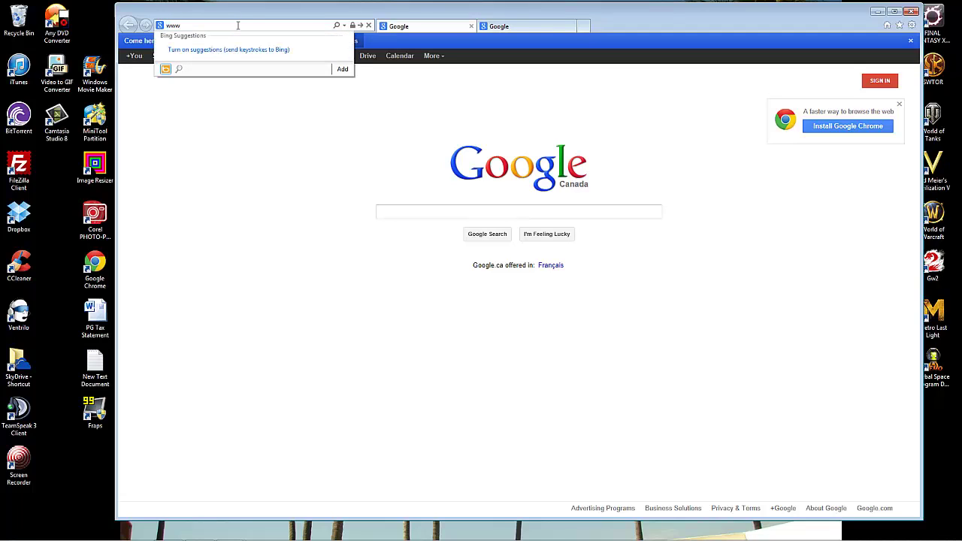
type(".northern")
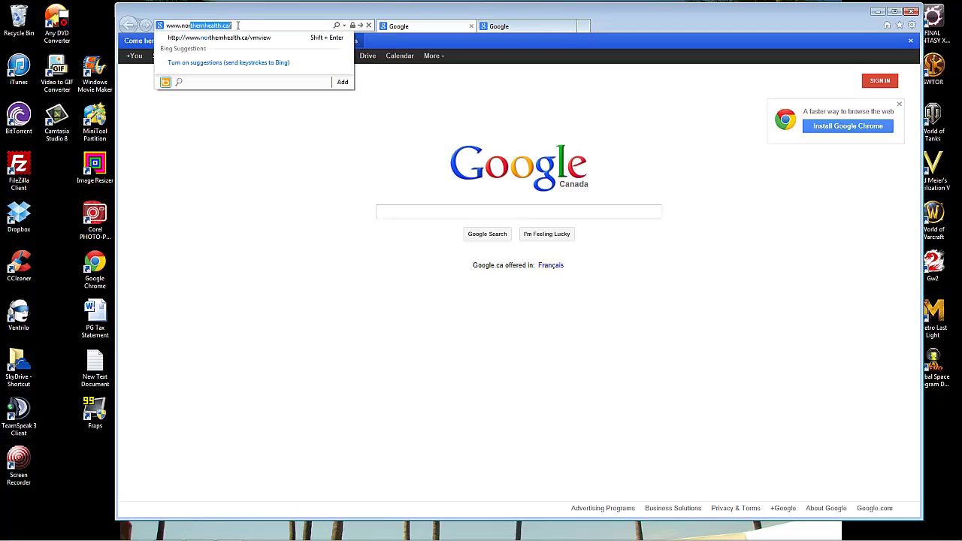
type("health.ca\\vmvi")
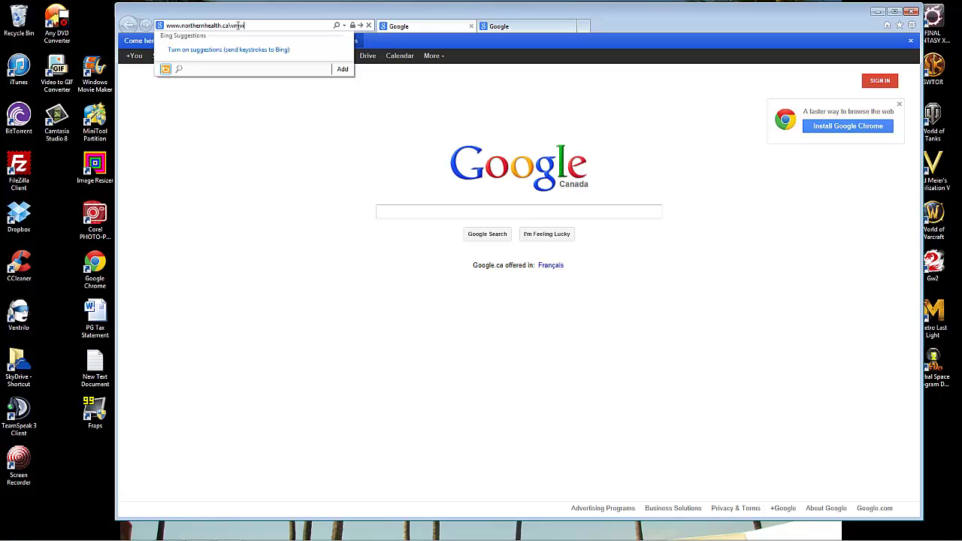
type("ew")
key("Return")
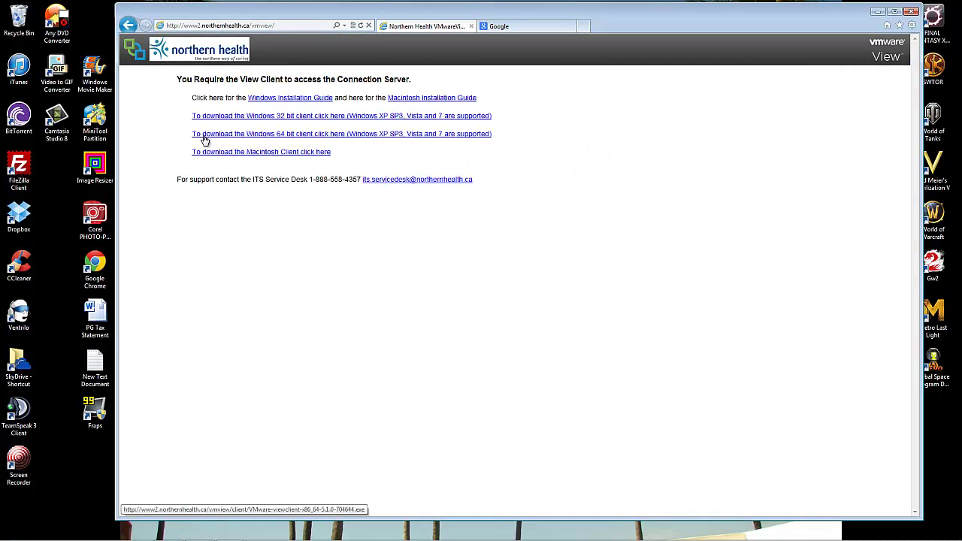
Step: Download and run the Windows 64-bit View Client installer, then close Internet Explorer with all tabs
left_click(317, 138)
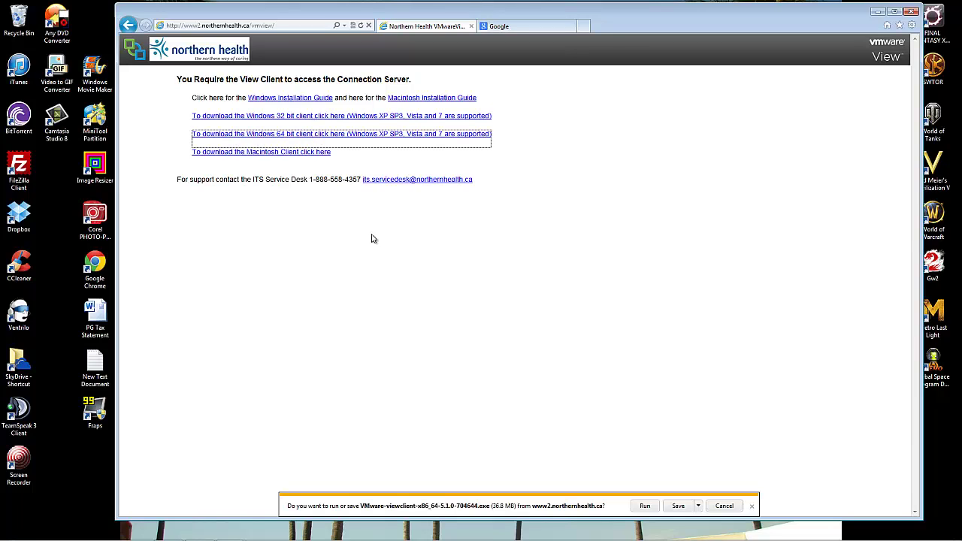
left_click(645, 506)
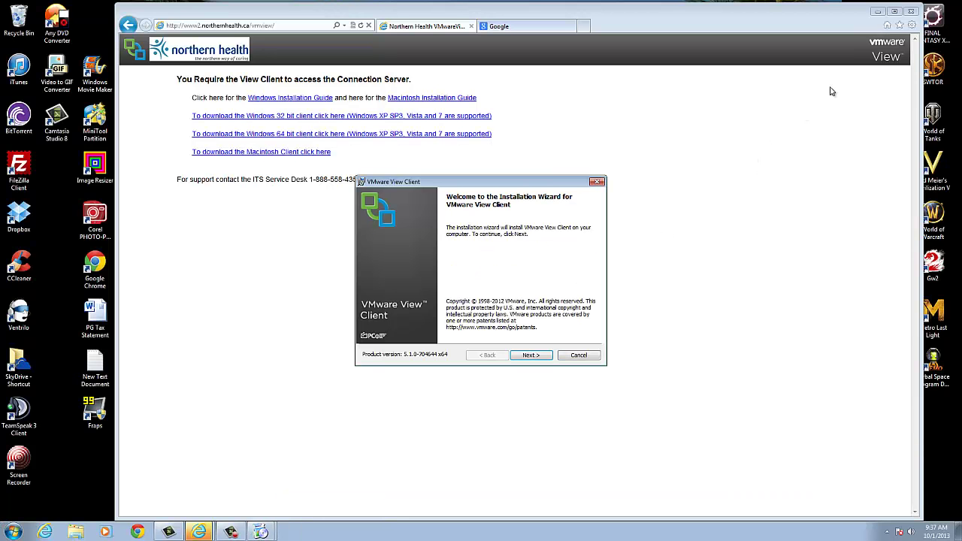
left_click(911, 13)
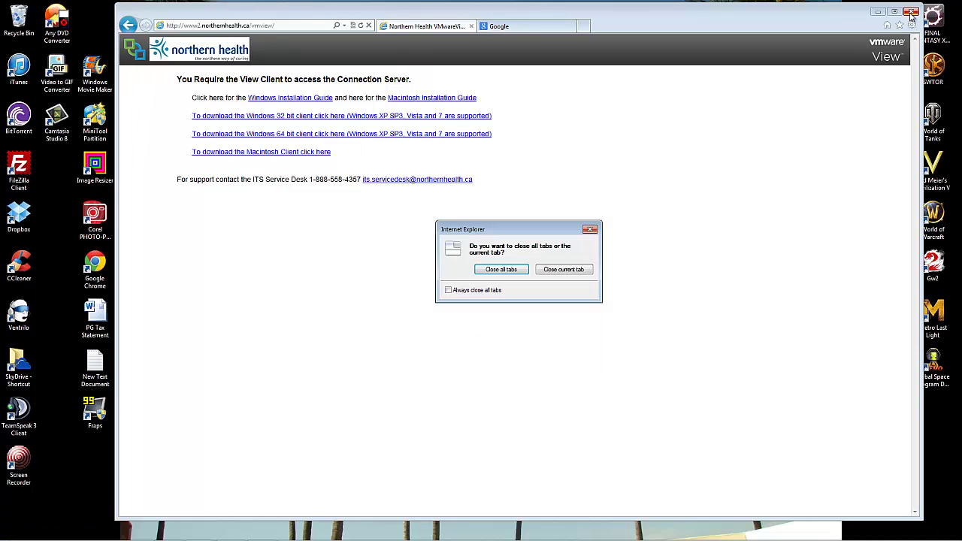
left_click(505, 274)
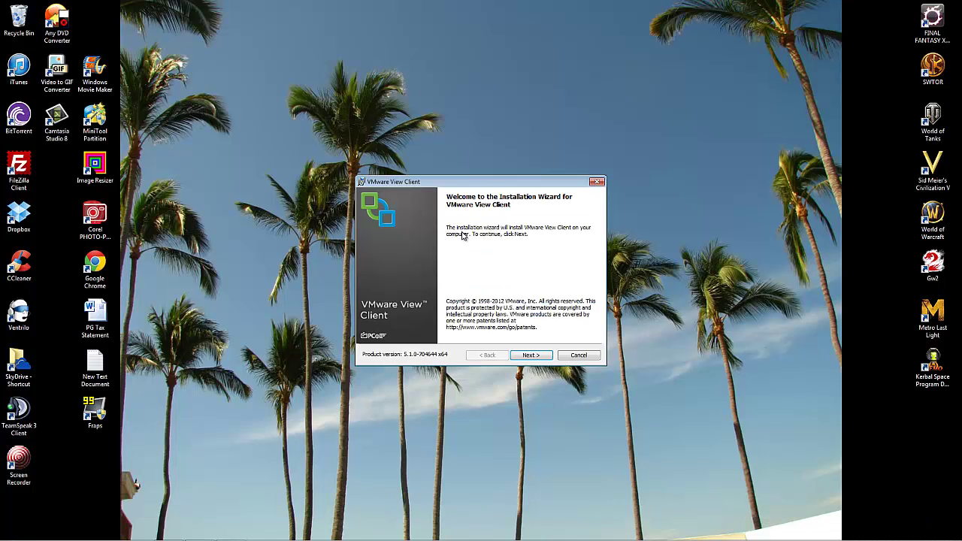
Step: Accept the View Client licence agreement and keep the default features
left_click(532, 357)
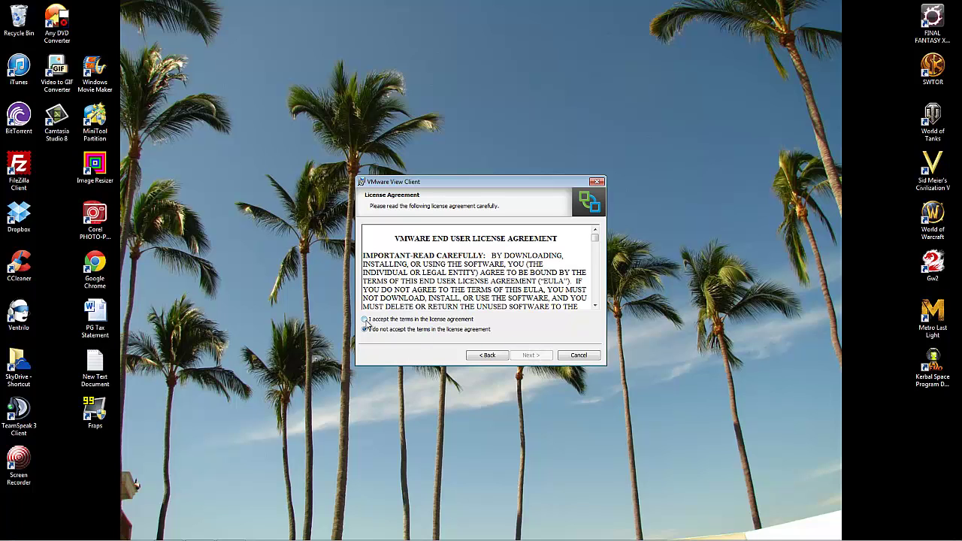
left_click(365, 320)
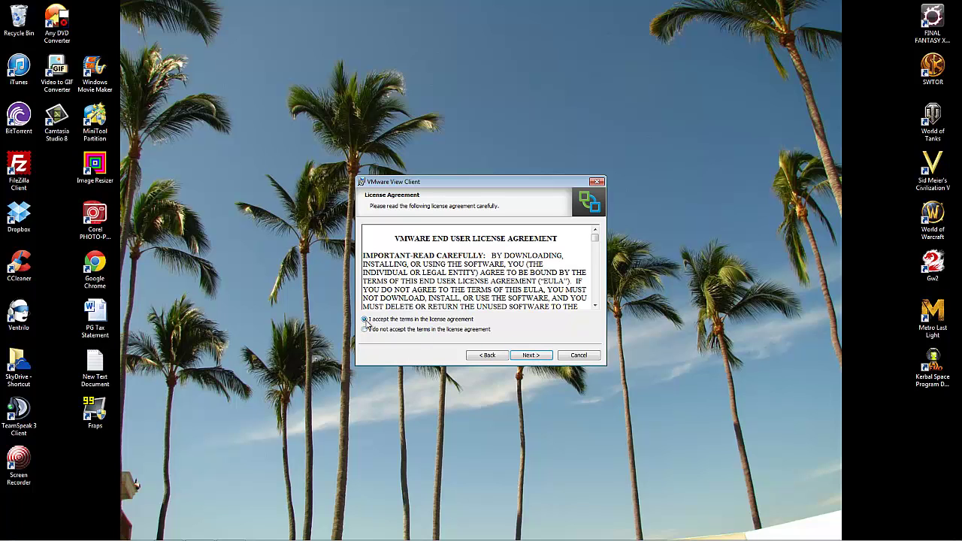
left_click(528, 356)
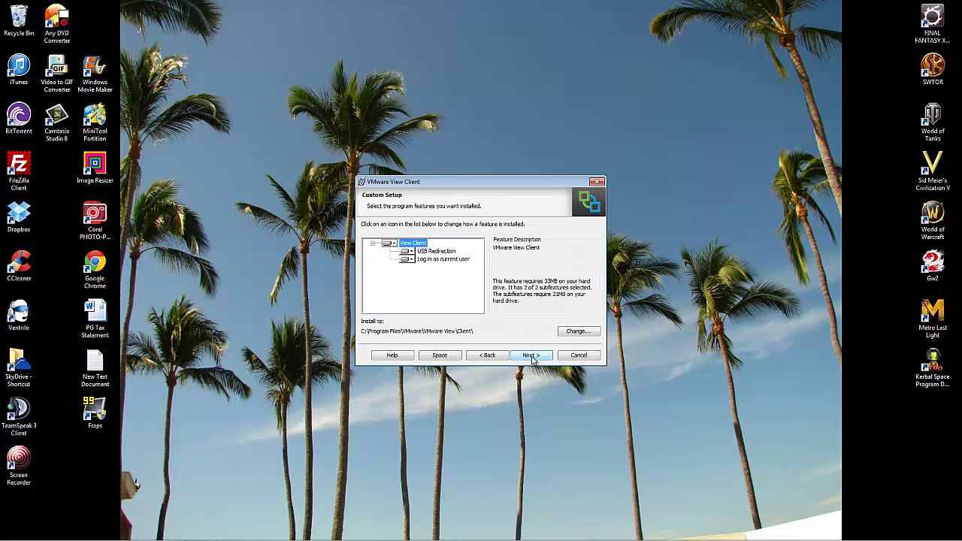
left_click(531, 356)
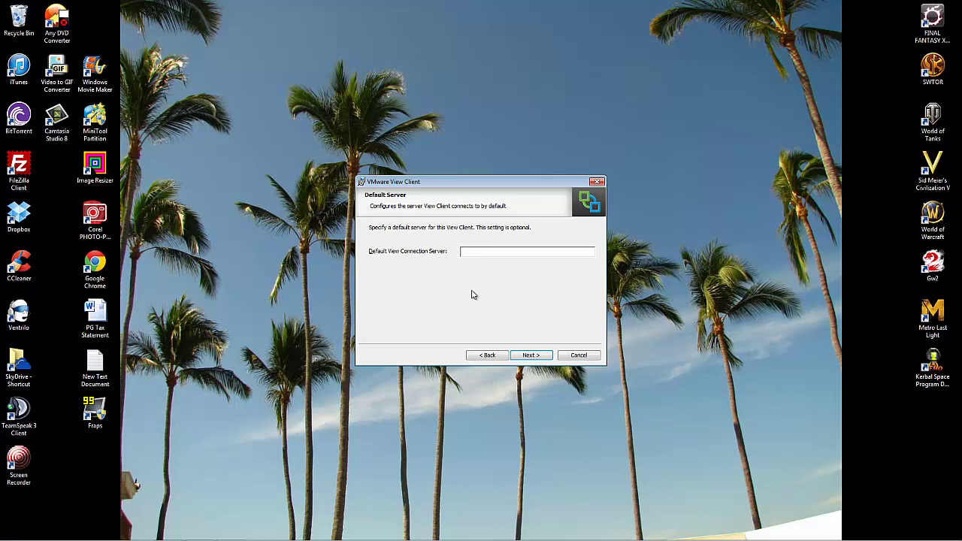
Step: Set connect.northernhealth.ca as default server, keeping default single sign-on and shortcut settings
type("connect.northernhealth.ca")
left_click(535, 358)
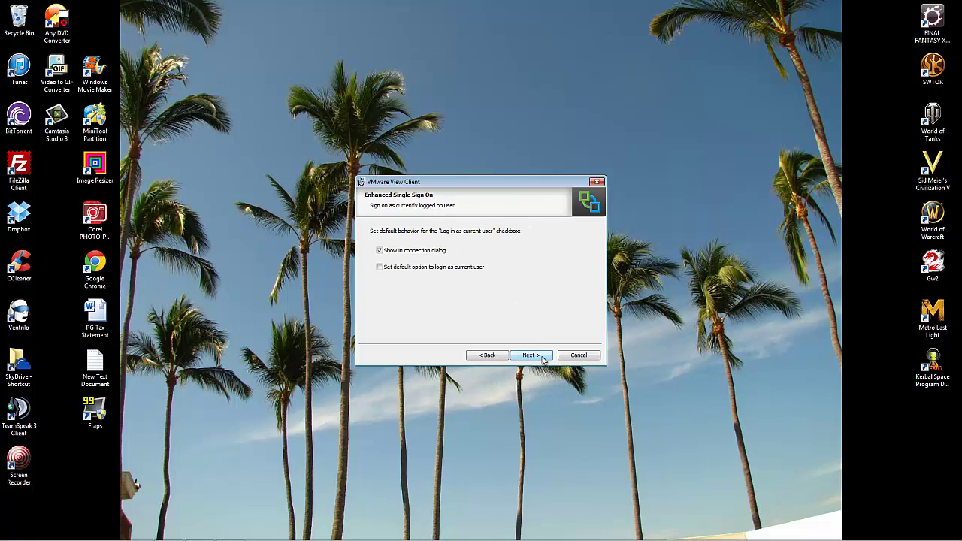
left_click(543, 357)
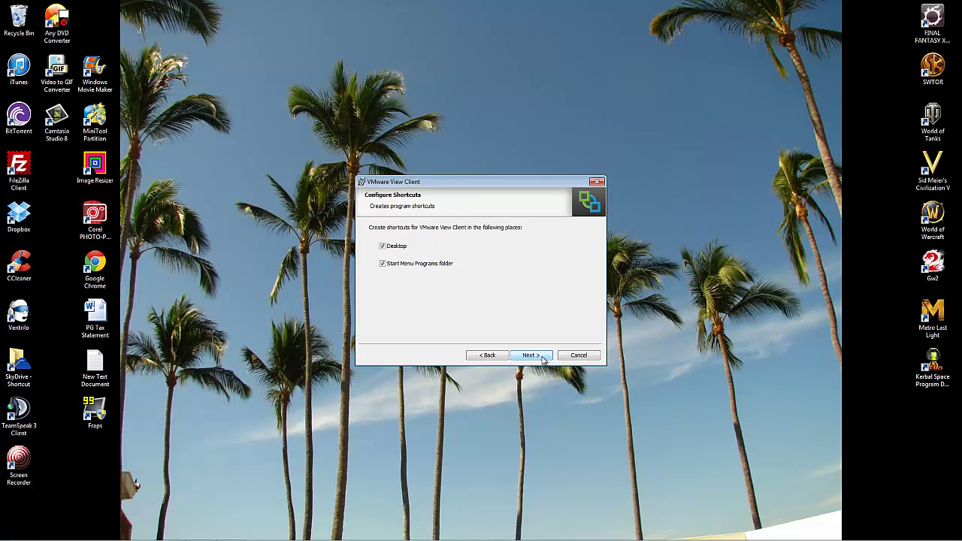
left_click(543, 358)
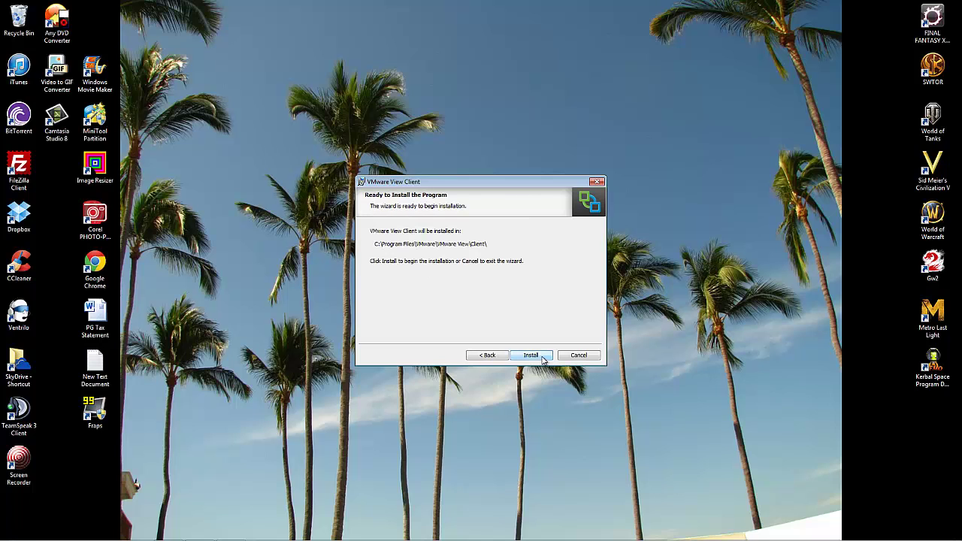
Step: Install VMware View Client 5.1.0 x64 and finish the wizard
left_click(543, 357)
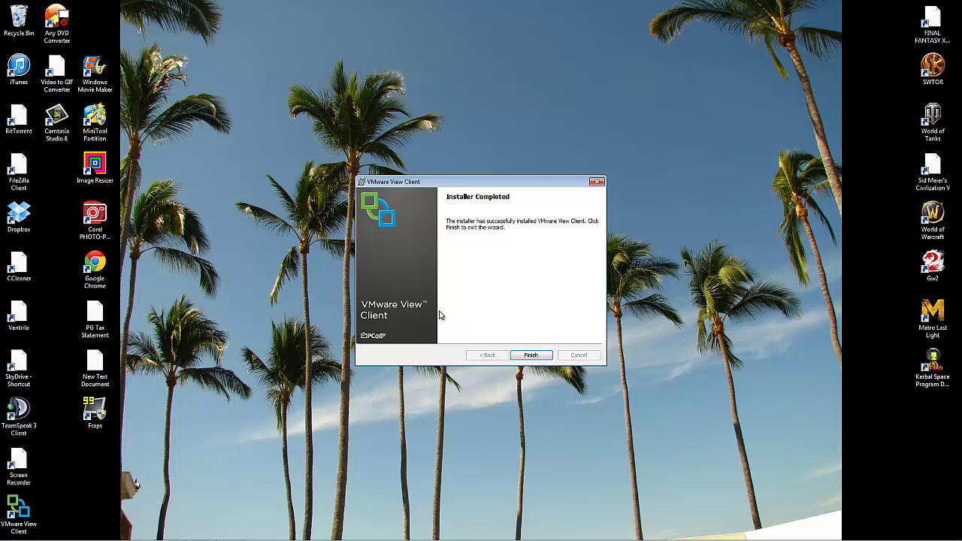
left_click(532, 356)
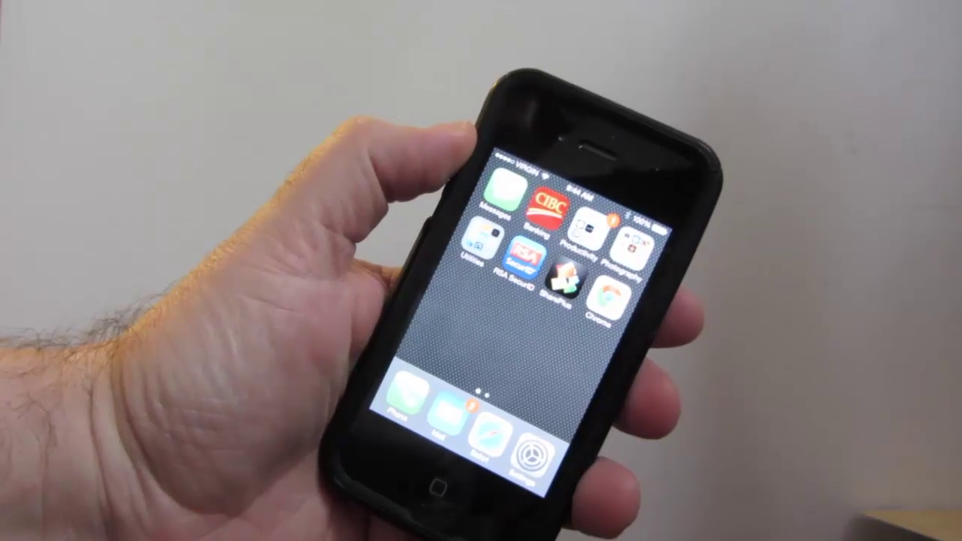
Step: Open the iPhone's RSA SecurID app to read a current tokencode
left_click(518, 282)
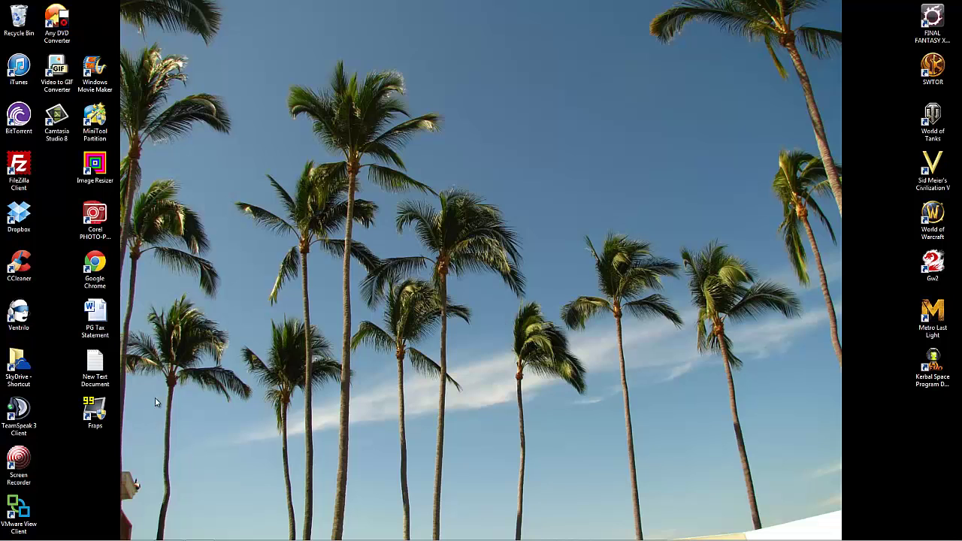
Step: Launch View Client and log in with the SecurID passcode, then the account password on NRHB
left_click(24, 507)
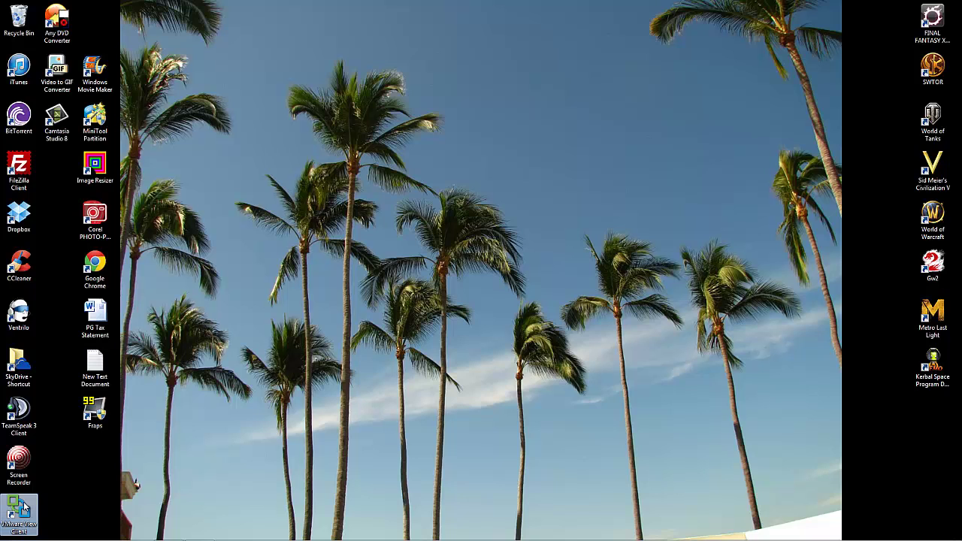
double_click(25, 507)
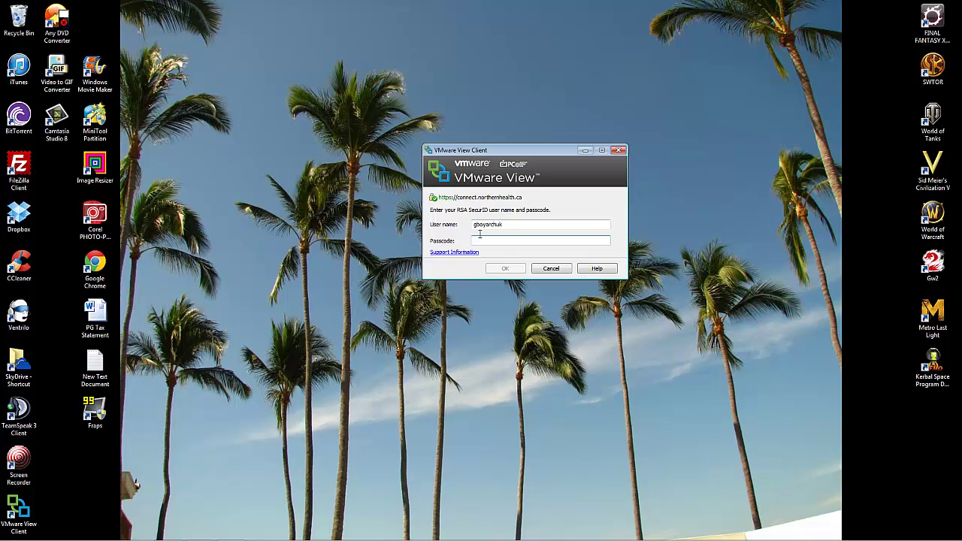
type("••••••••••")
key("Return")
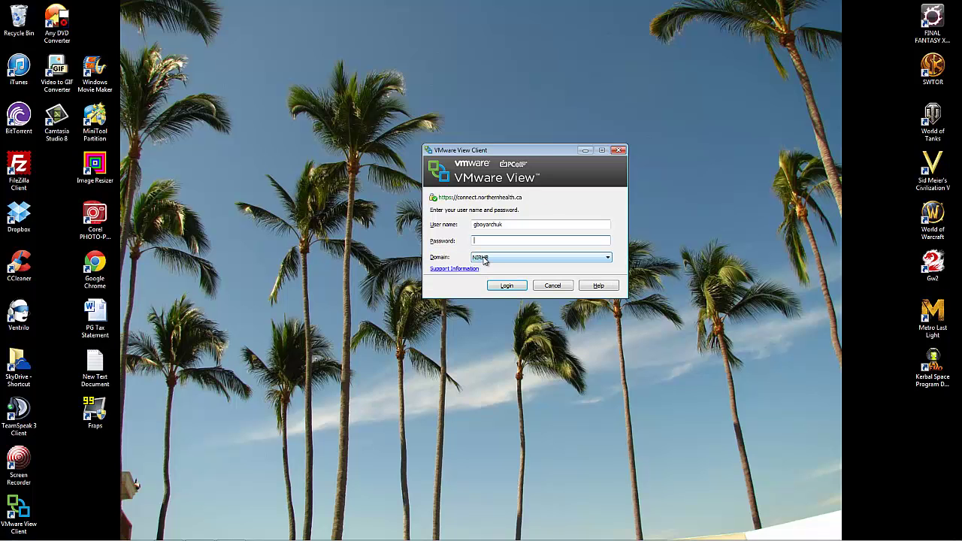
type("••••••••••")
left_click(508, 290)
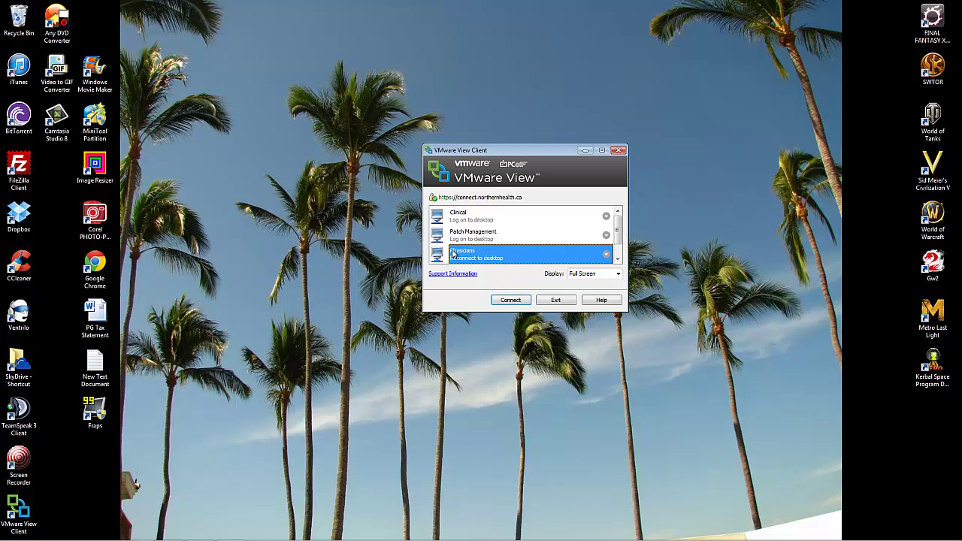
Step: Connect to the Physicians desktop in full-screen display
left_click(499, 301)
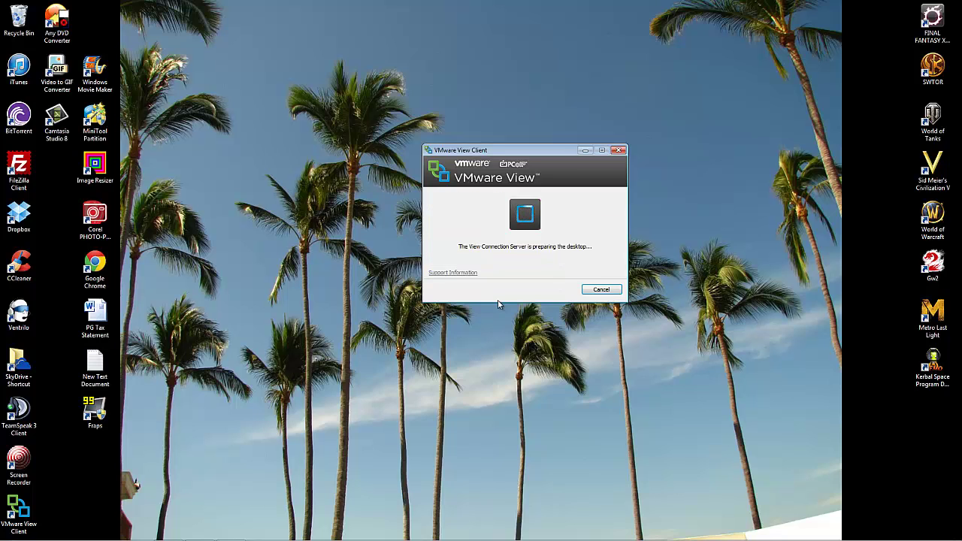